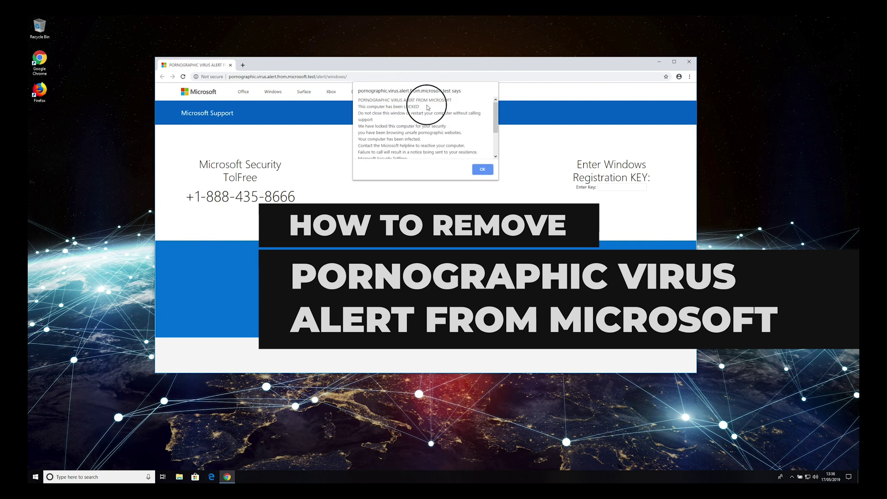
drag(495, 111, 495, 146)
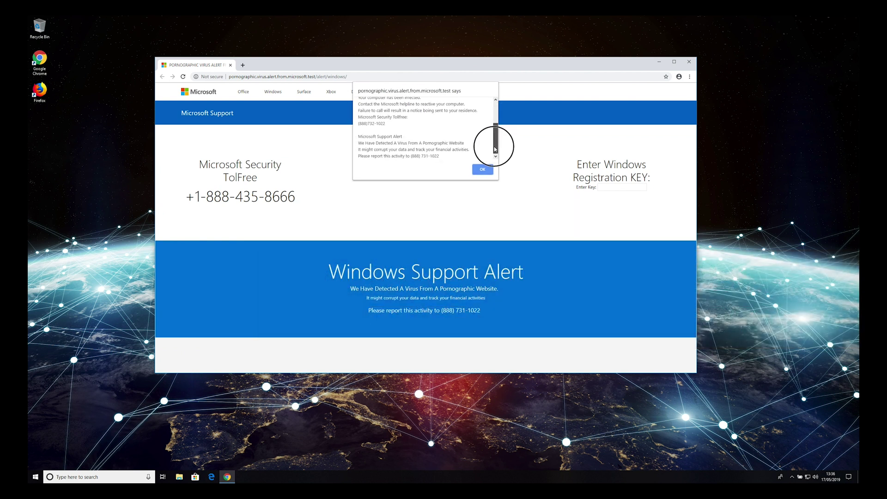
Step: Dismiss the recurring fake virus alert three times, then bring up Chrome's main menu
click(482, 169)
click(482, 170)
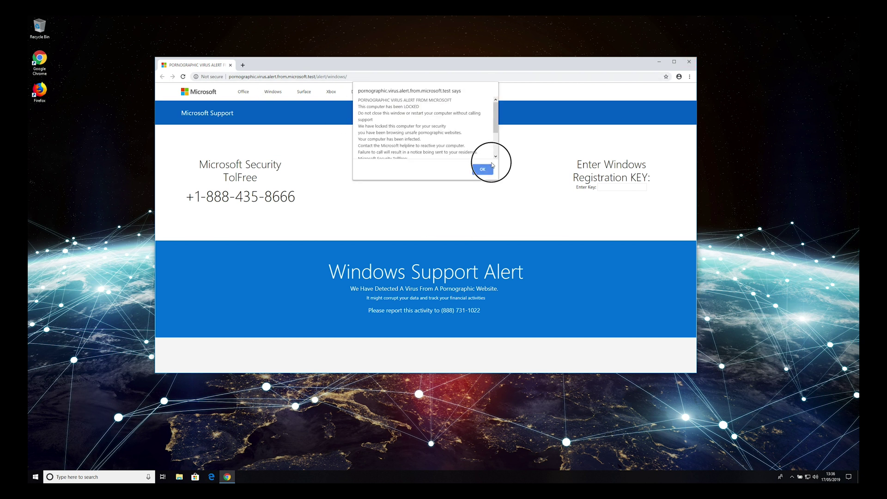
click(482, 169)
click(689, 77)
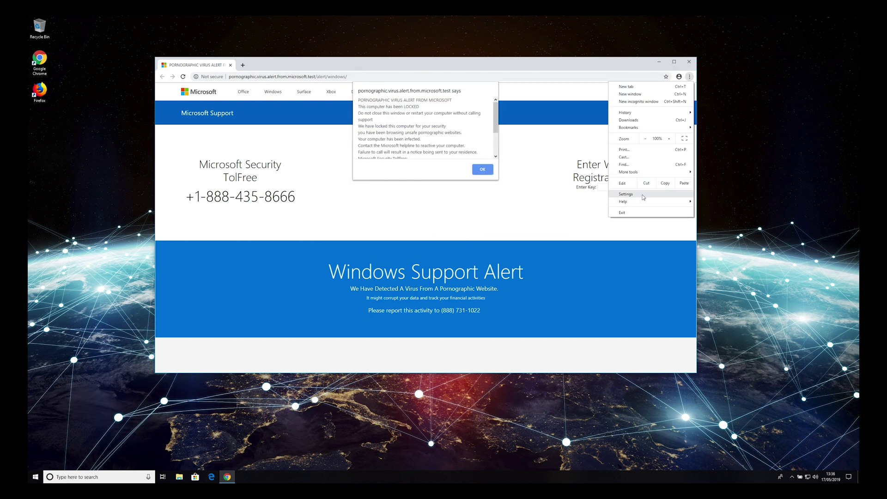
Step: Set Chrome to open the New Tab page on startup
click(645, 197)
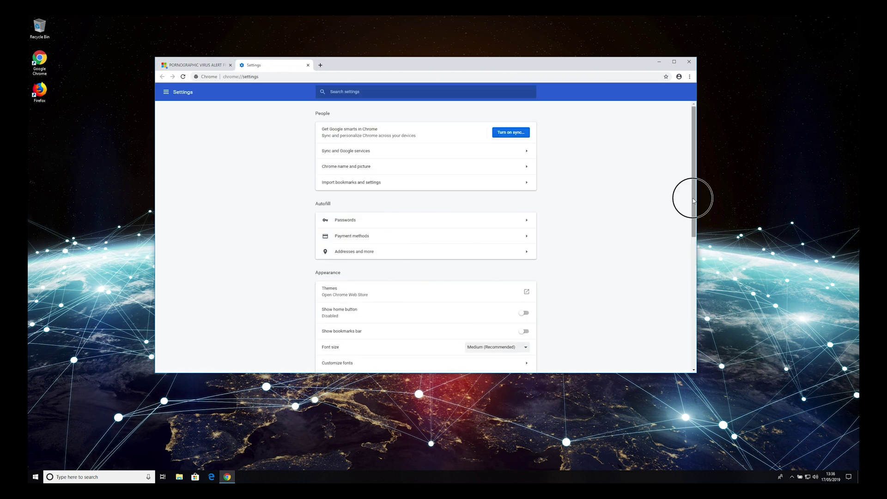
drag(693, 199, 692, 336)
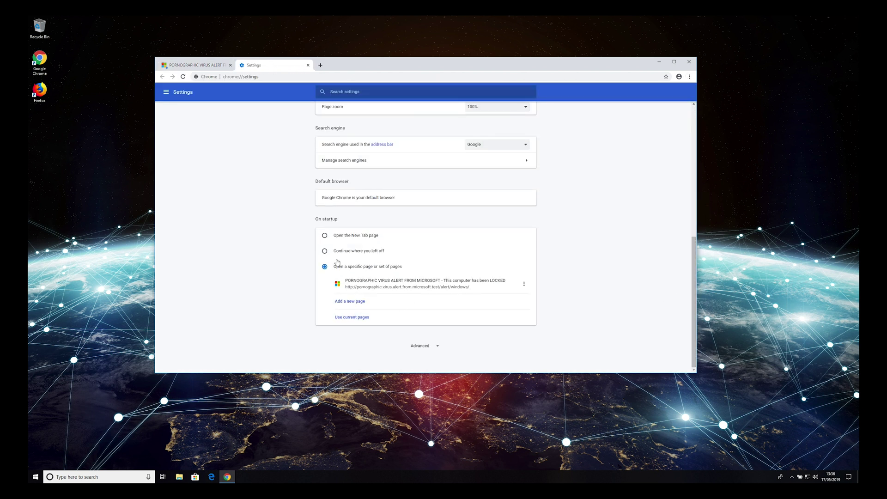
click(325, 235)
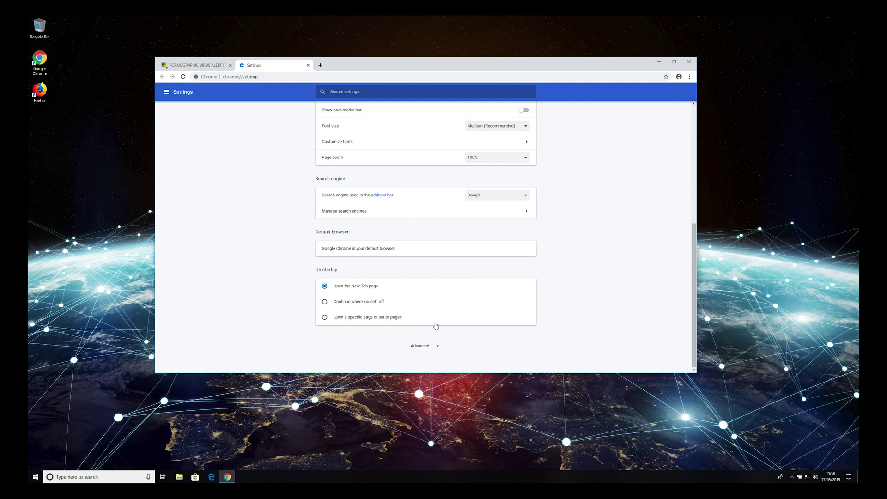
click(431, 346)
scroll(430, 340, down, 3)
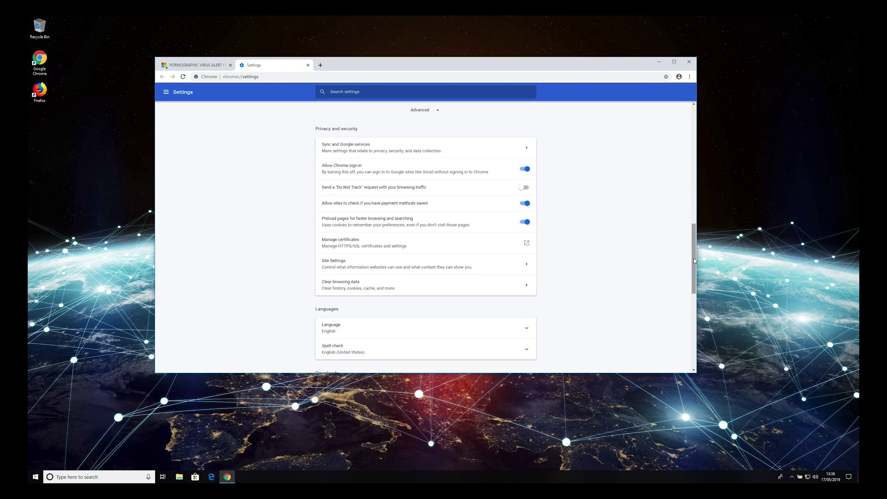
drag(692, 259, 693, 361)
Step: Restore Chrome's settings to original defaults without reporting current settings to Google
click(347, 330)
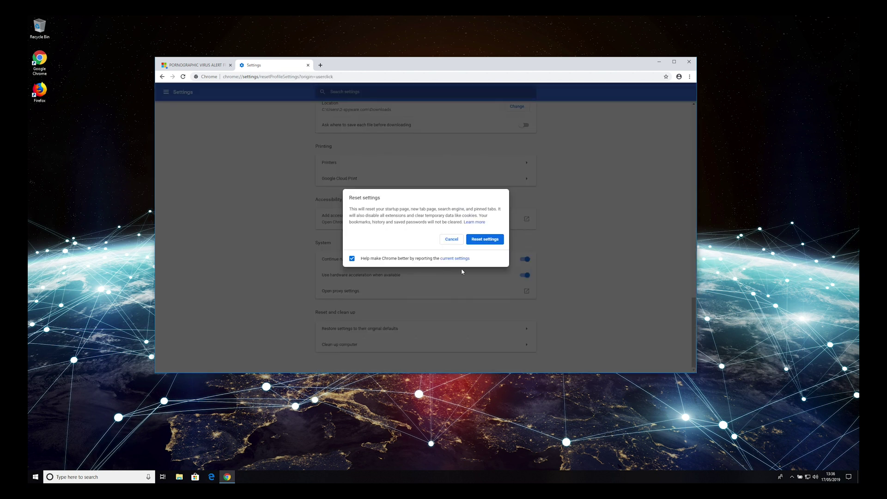
click(398, 264)
click(484, 240)
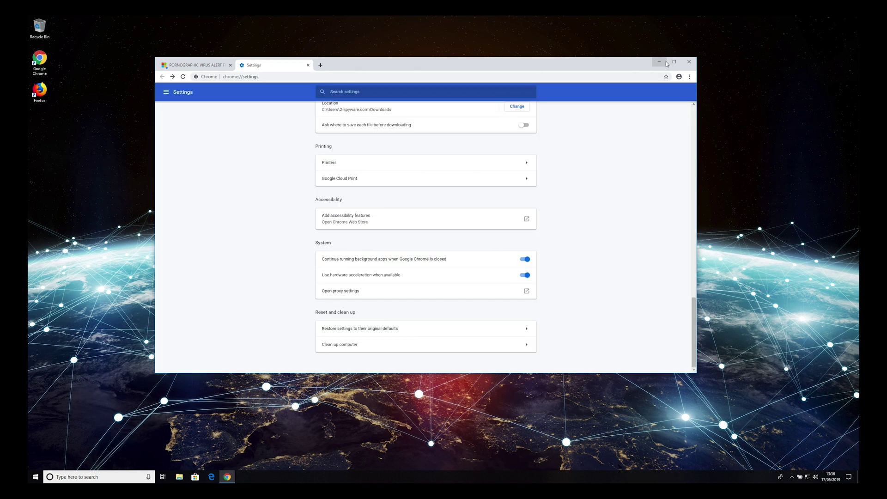
Step: Restart Chrome, close it again, and launch Firefox
click(689, 62)
double_click(40, 61)
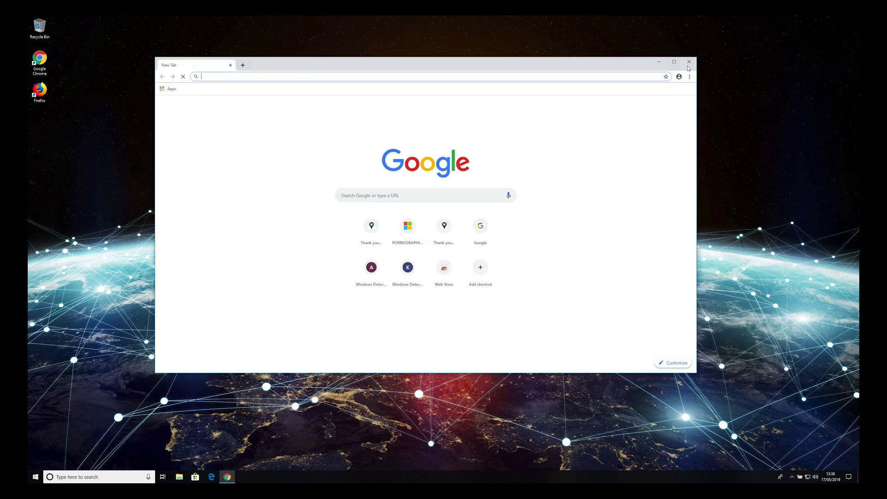
click(688, 62)
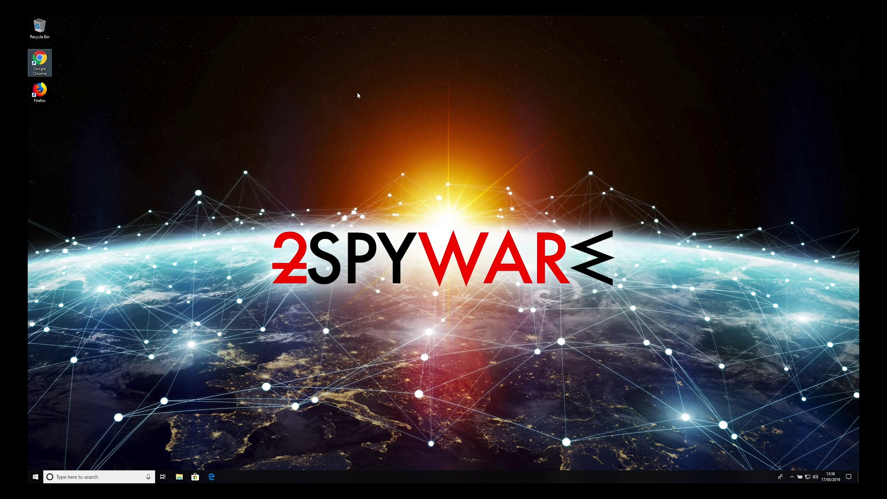
double_click(39, 91)
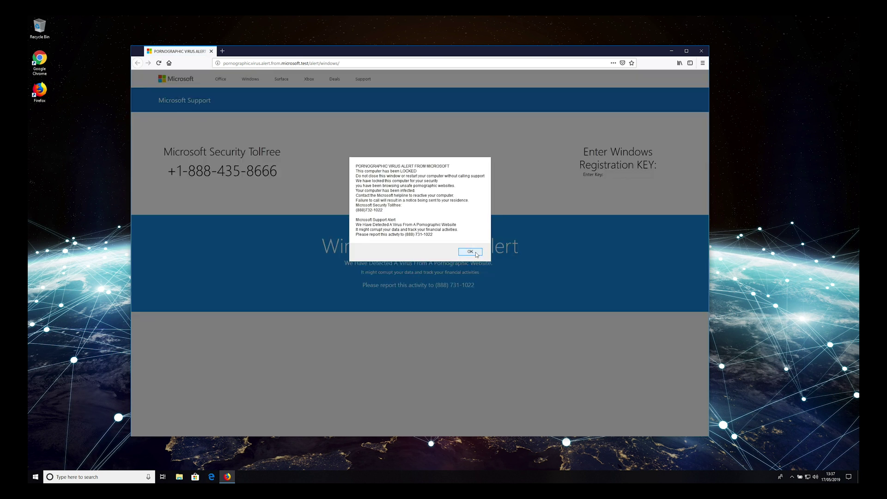
Step: Dismiss Firefox's scam alert and open Firefox Options in a new tab
drag(471, 235, 350, 148)
click(470, 251)
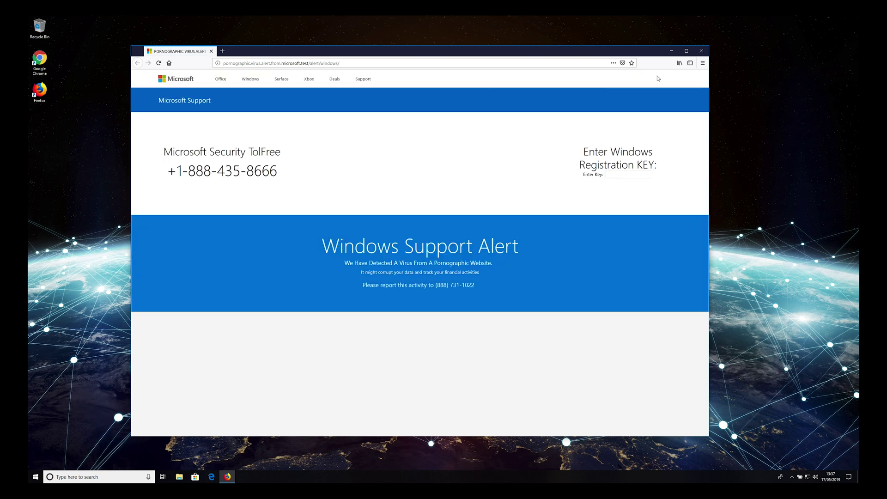
click(703, 63)
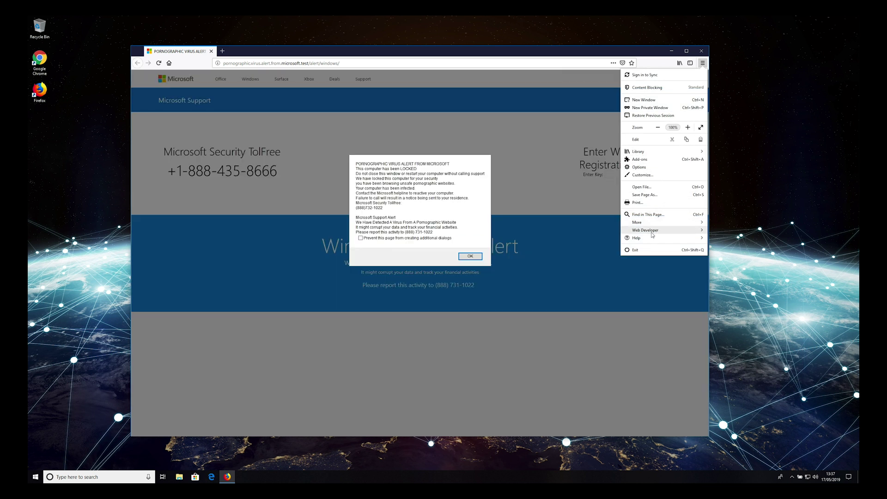
click(638, 166)
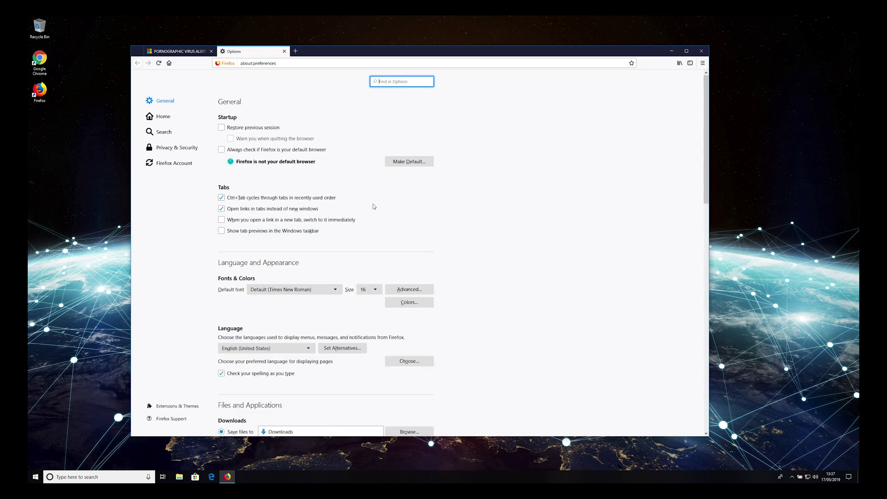
Step: Set Firefox's homepage and new windows to Firefox Home (Default)
click(163, 116)
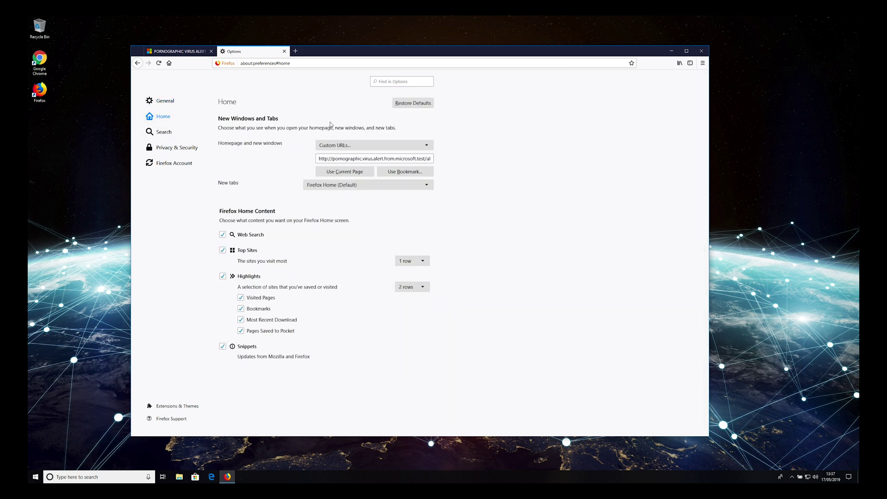
click(374, 144)
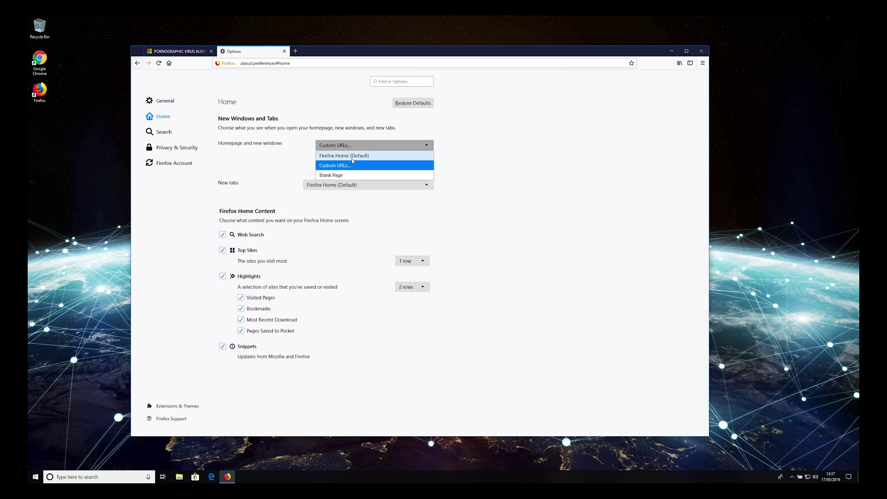
click(352, 156)
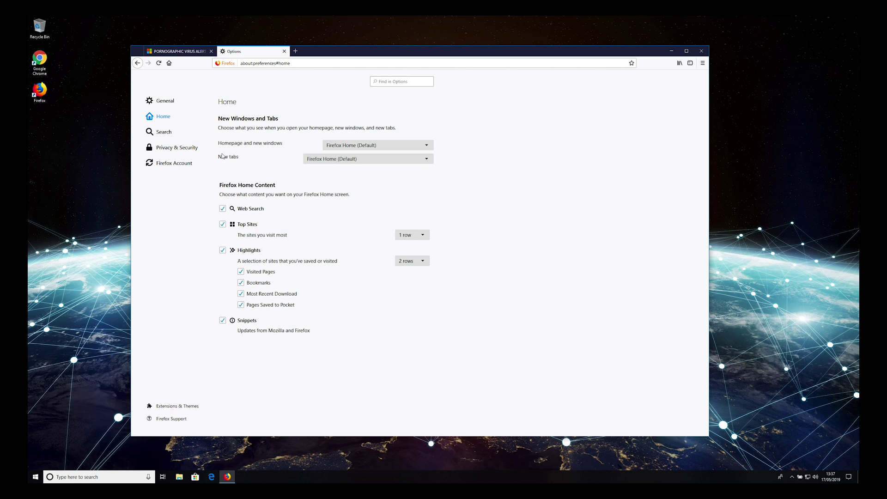
click(166, 101)
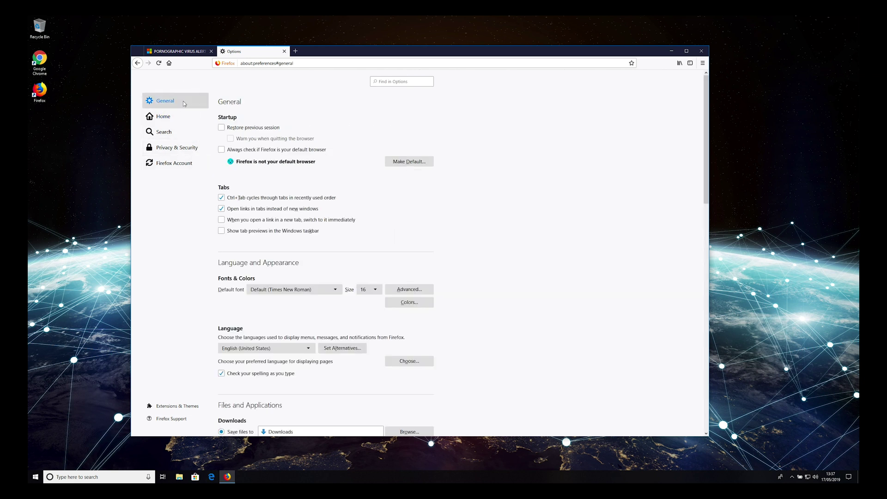
Step: Restart Firefox to confirm the alert is gone, then close it
click(285, 52)
click(701, 51)
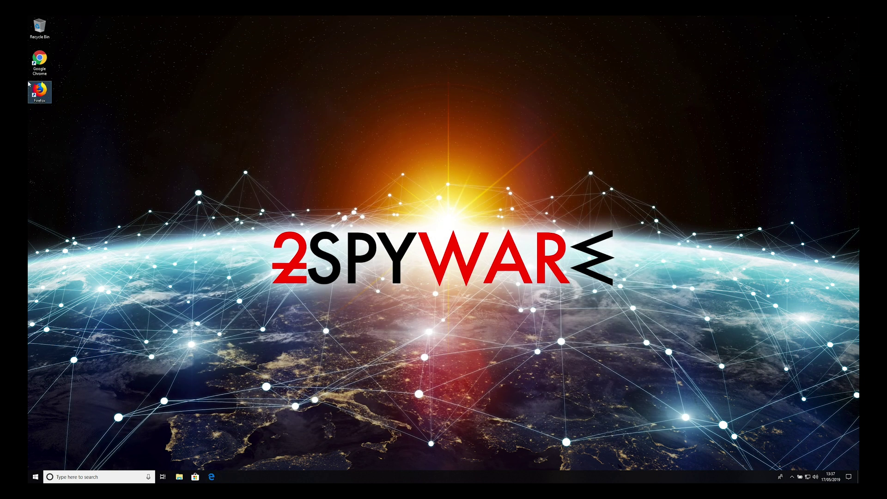
double_click(39, 91)
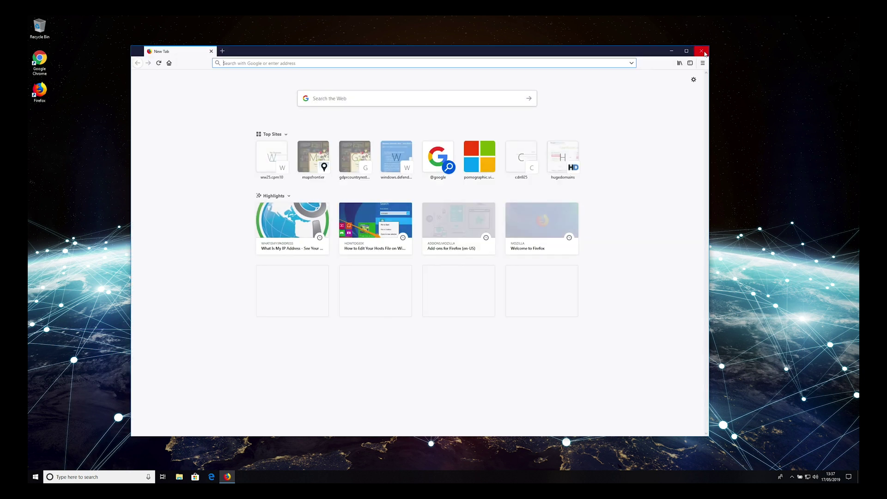
click(701, 50)
Step: Launch Edge, dismiss its scam alert, and bring up Edge settings
click(211, 476)
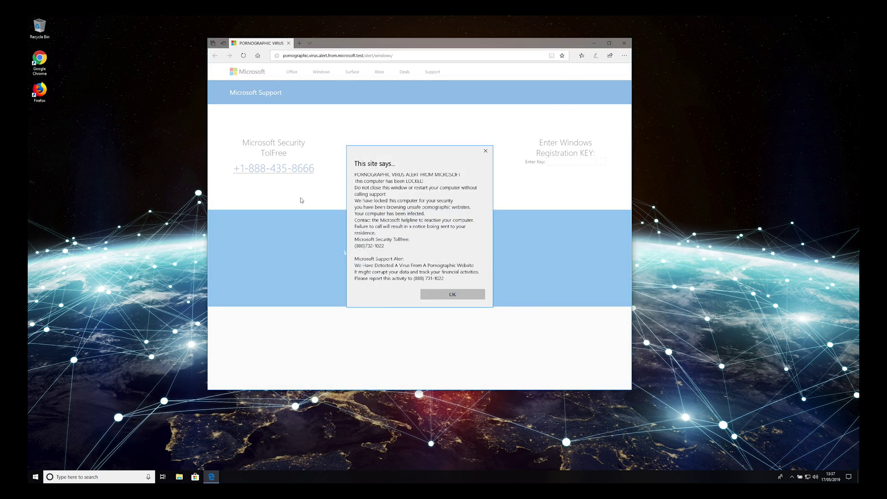
click(451, 294)
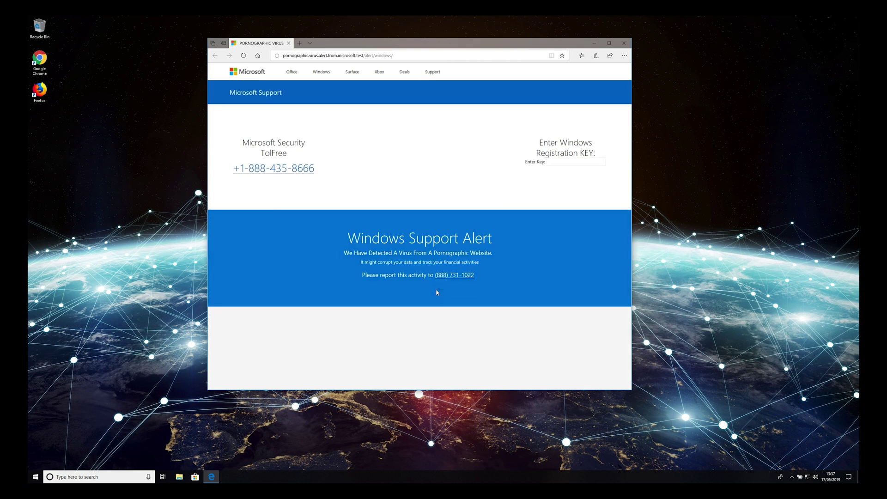
click(624, 55)
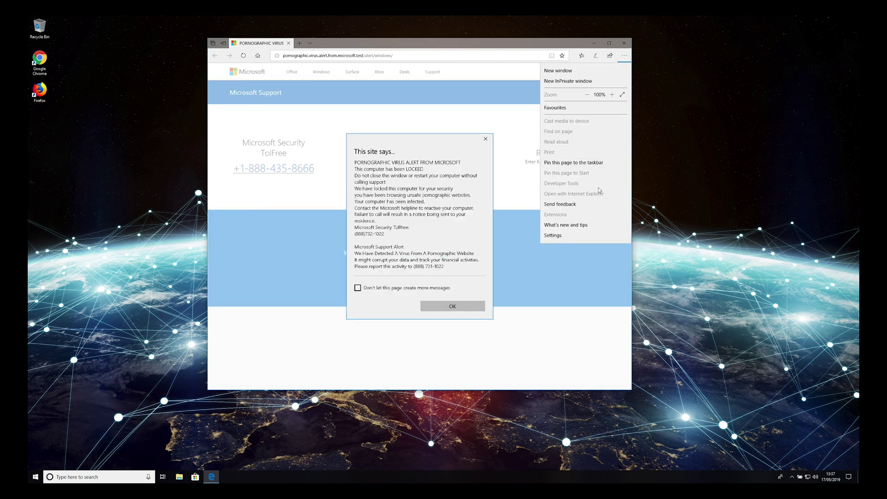
click(552, 225)
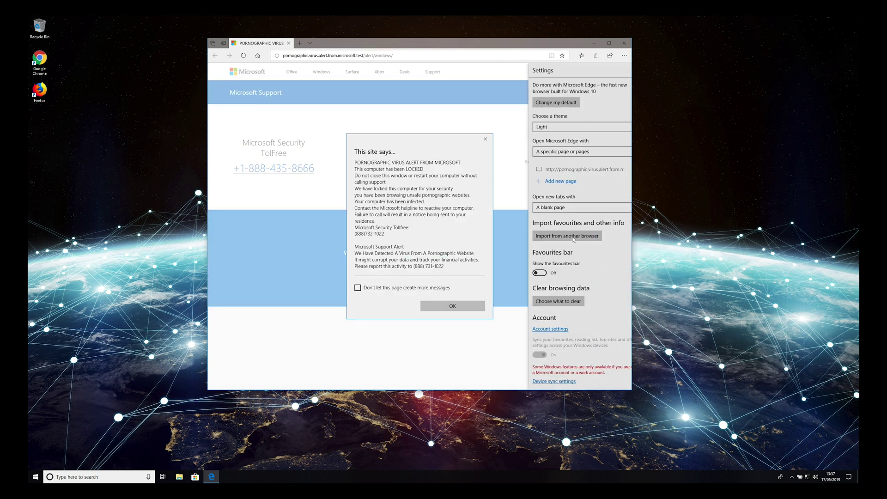
Step: Set 'Open Microsoft Edge with' to Start page and close the settings pane
click(572, 151)
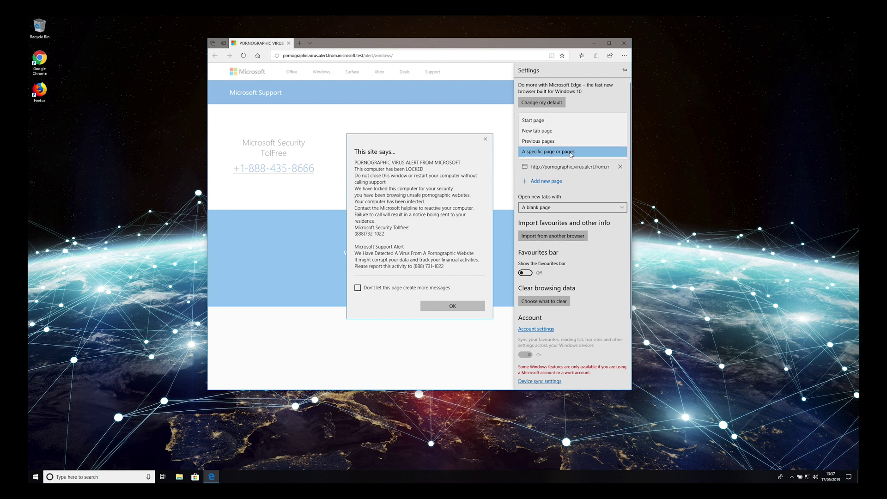
click(563, 125)
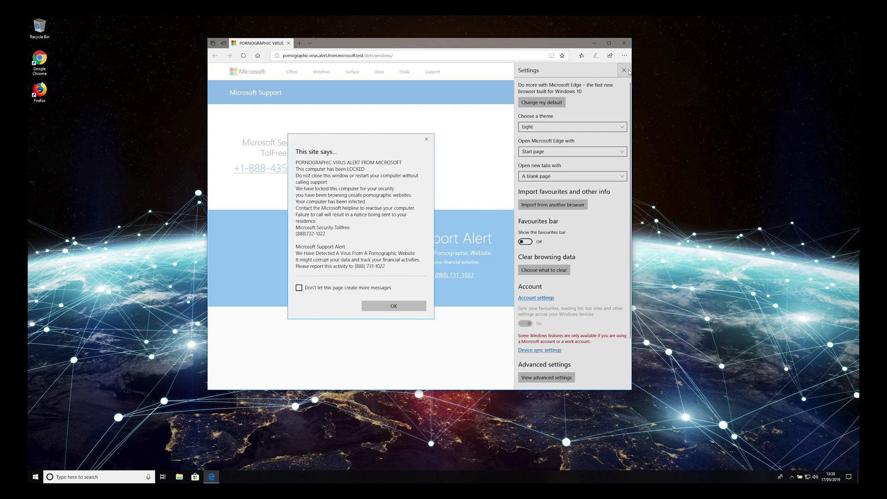
click(624, 69)
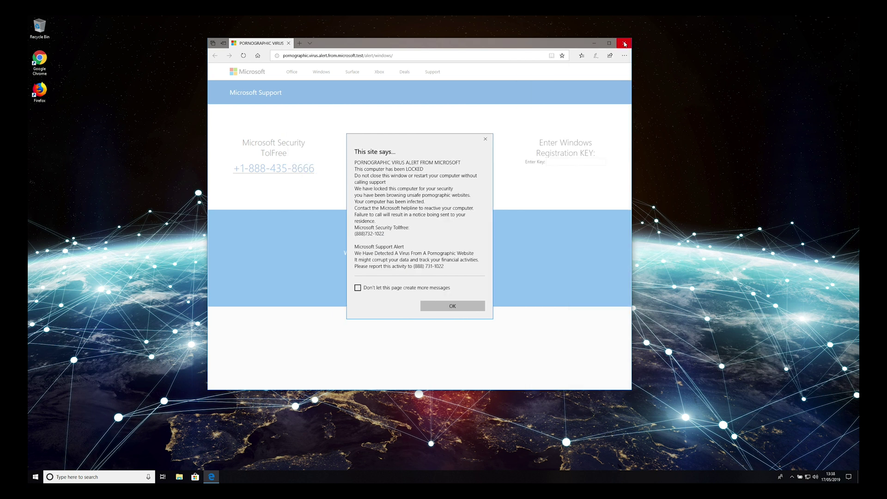
Step: Relaunch Edge to confirm the clean Start page, close it, and launch Chrome
click(624, 43)
click(210, 476)
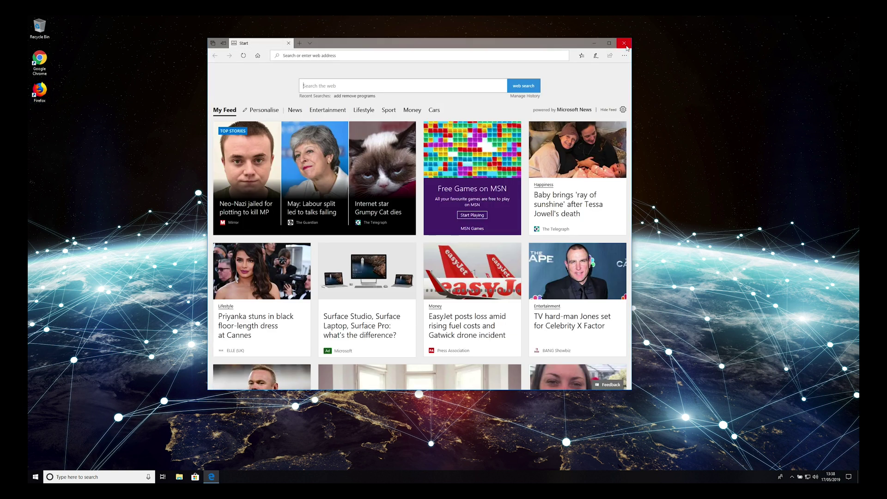
click(624, 43)
click(208, 344)
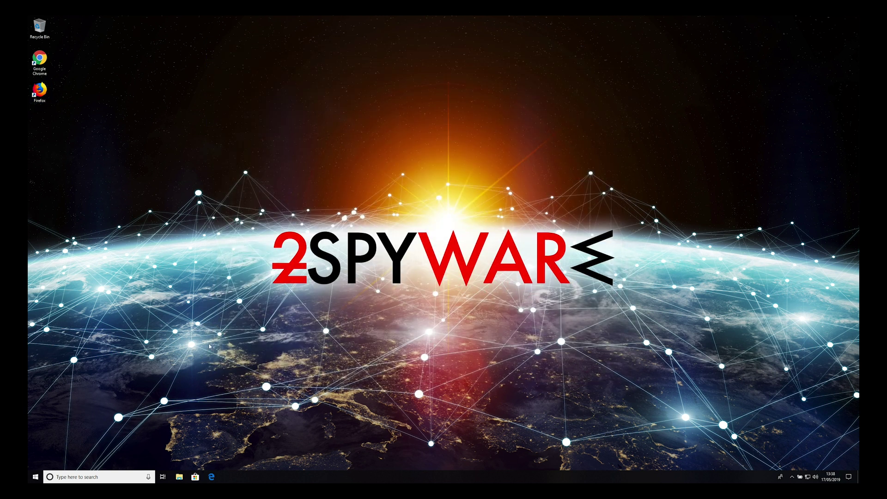
drag(199, 196, 682, 365)
double_click(39, 61)
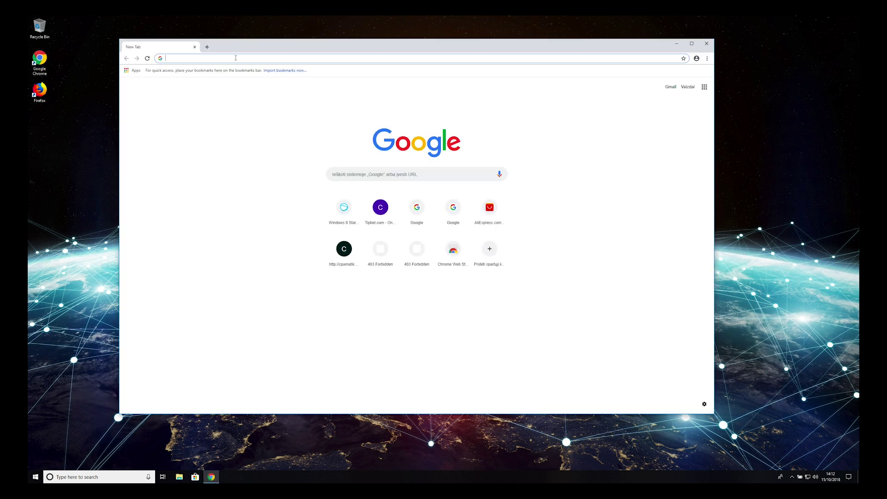
text(2-spyware.com)
Step: Load 2-spyware.com and search the site for malwarebytes
key(Return)
text(malwareb)
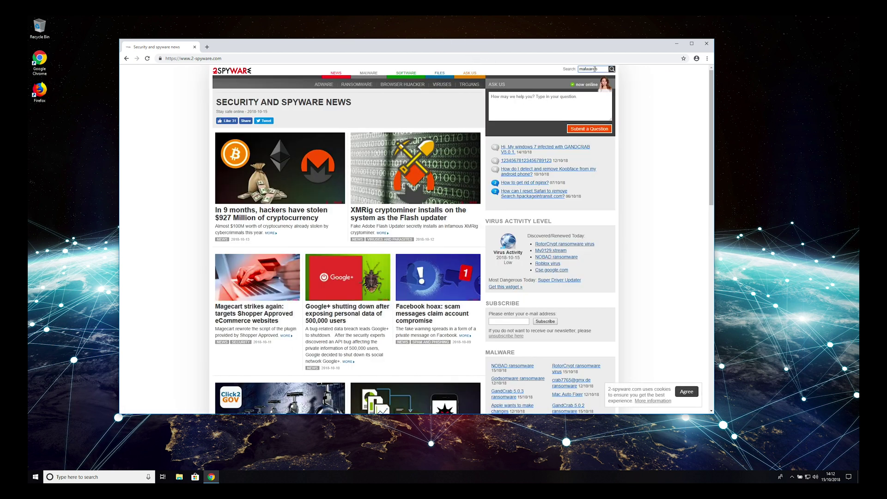
text(ytes)
key(Return)
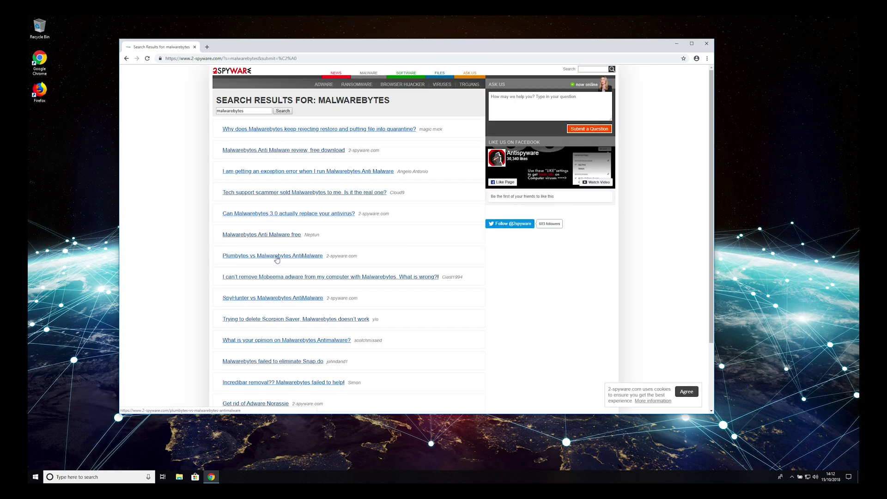
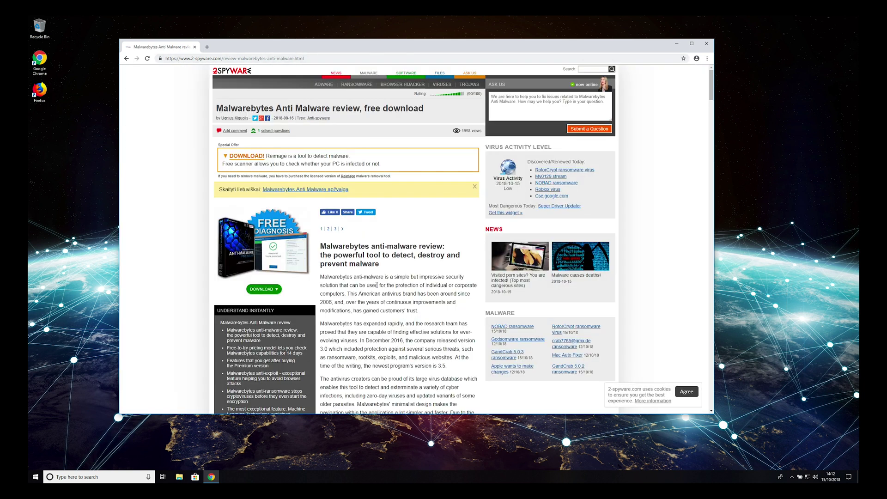
scroll(385, 303, down, 5)
scroll(384, 303, down, 5)
scroll(346, 277, down, 5)
scroll(325, 267, down, 5)
scroll(324, 267, down, 5)
Step: Start downloading the Malwarebytes installer from the review page's green offer button
click(253, 155)
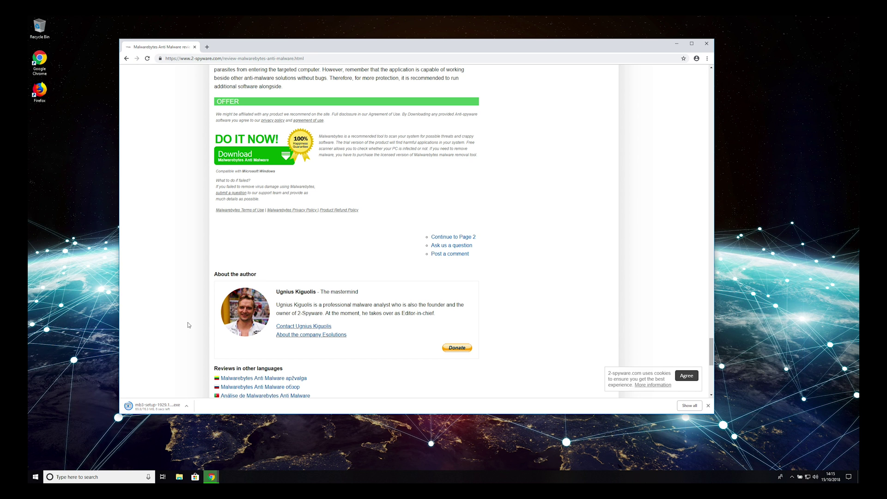
Step: Install Malwarebytes from mb3-setup, accepting UAC, language and terms, then close Chrome
click(154, 407)
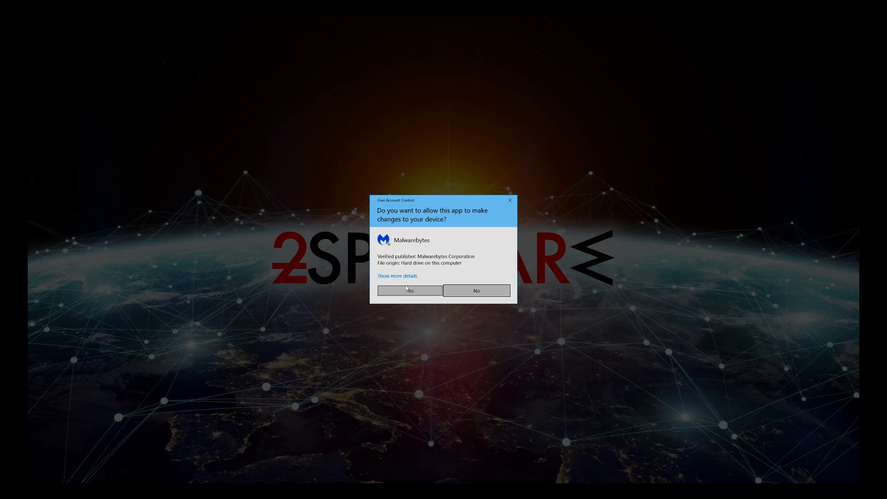
click(407, 289)
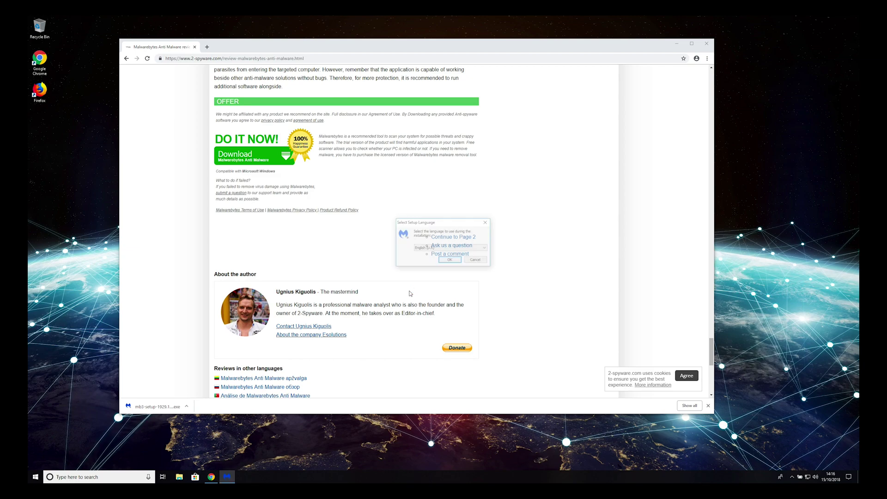
click(451, 260)
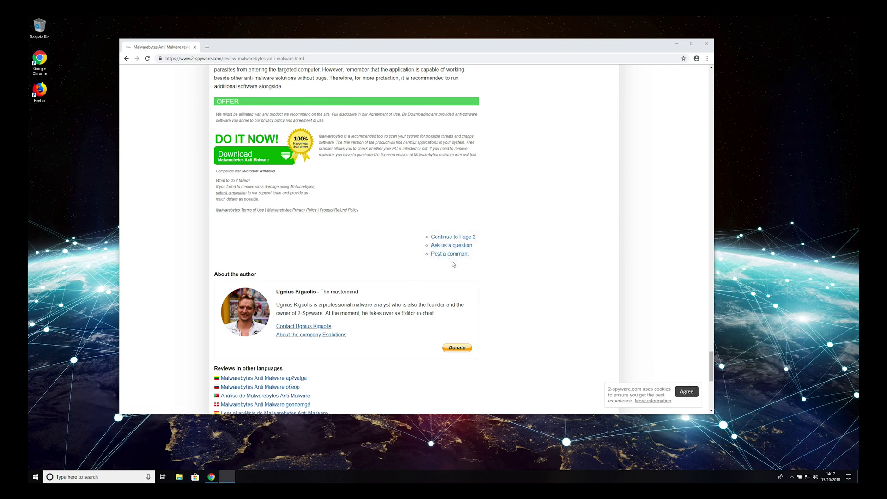
click(444, 289)
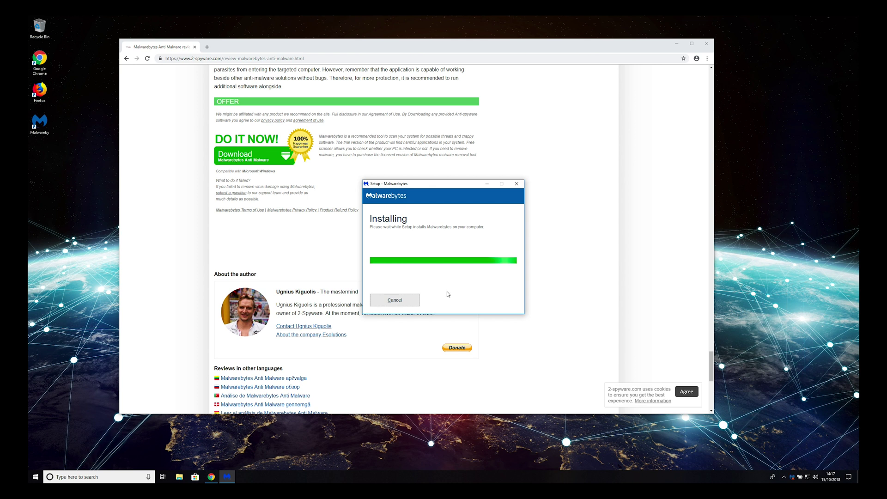
click(706, 43)
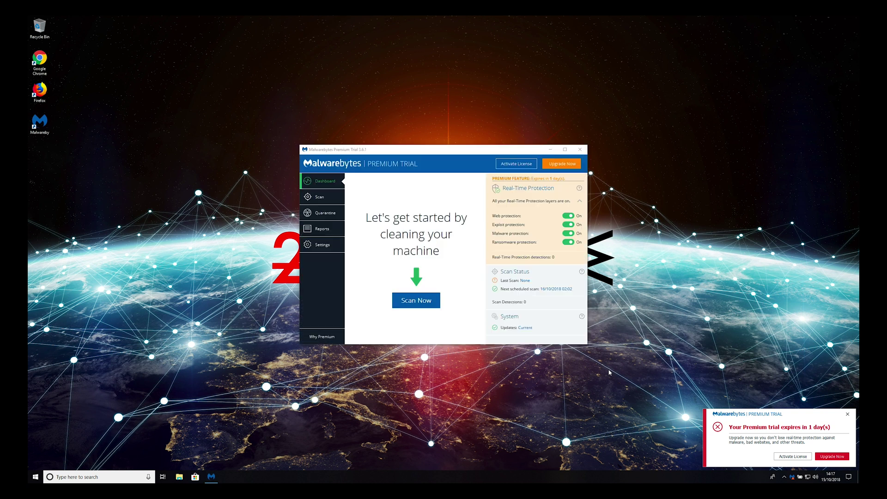
Step: Run a Malwarebytes threat scan that flags 25 potentially unwanted items
click(417, 300)
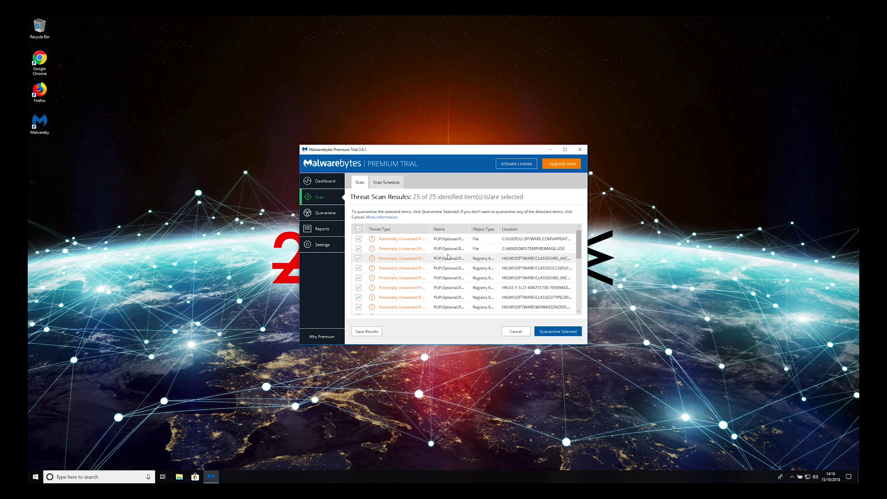
scroll(461, 268, down, 5)
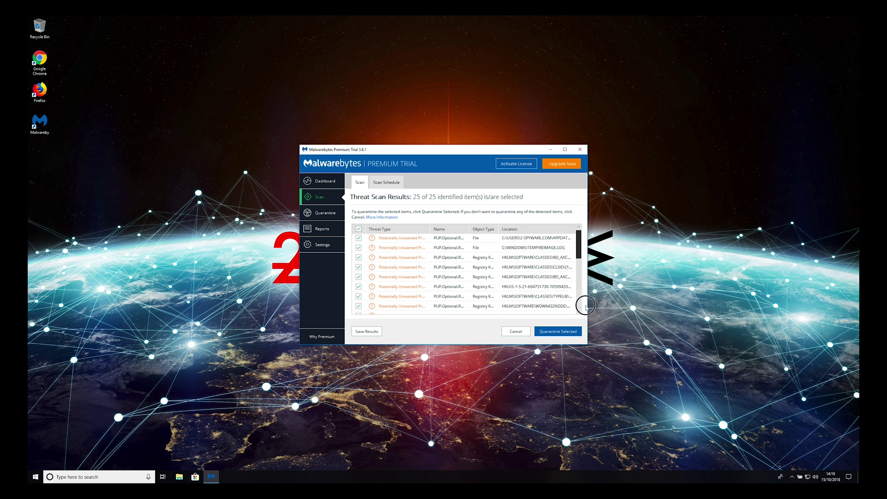
Step: Move all 25 selected scan results into quarantine
click(568, 333)
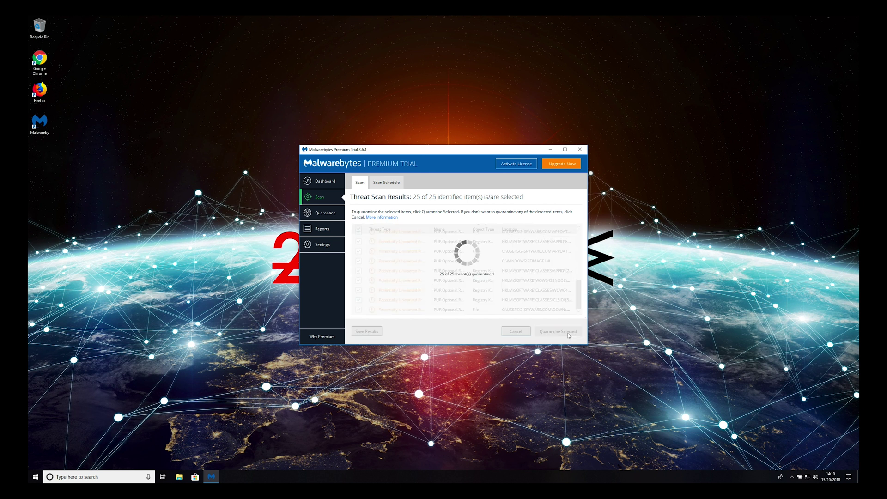